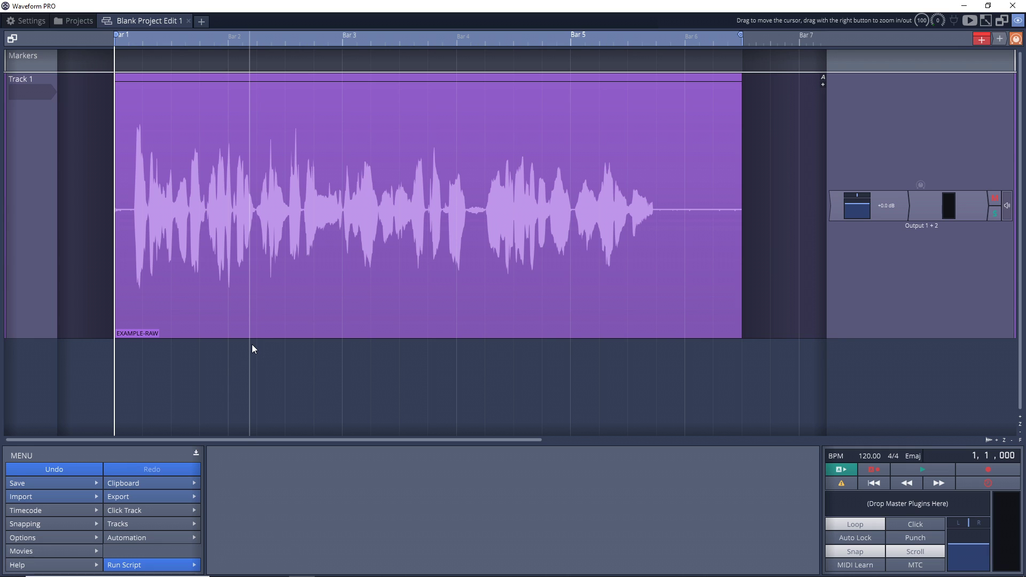
click(200, 328)
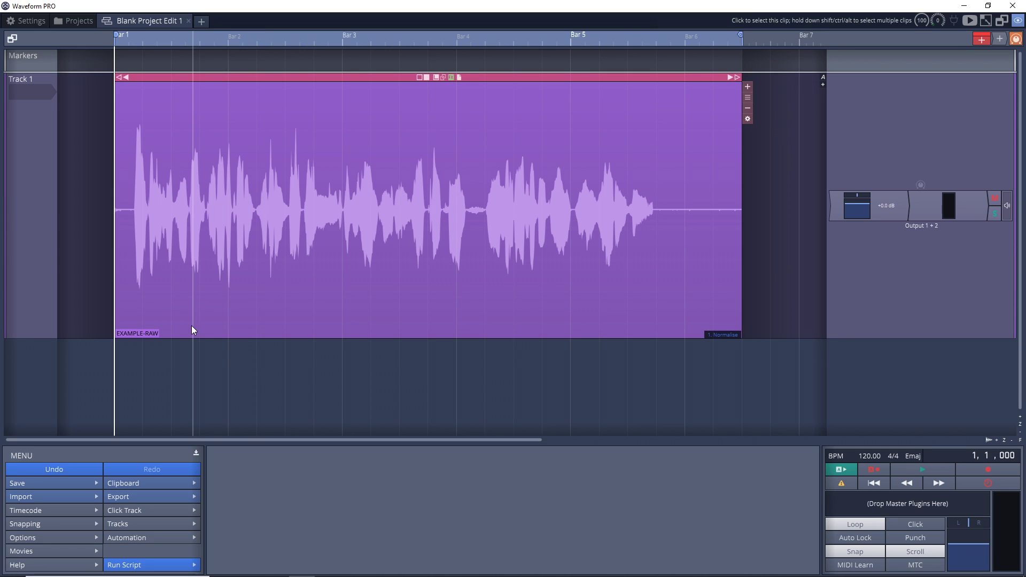
key(space)
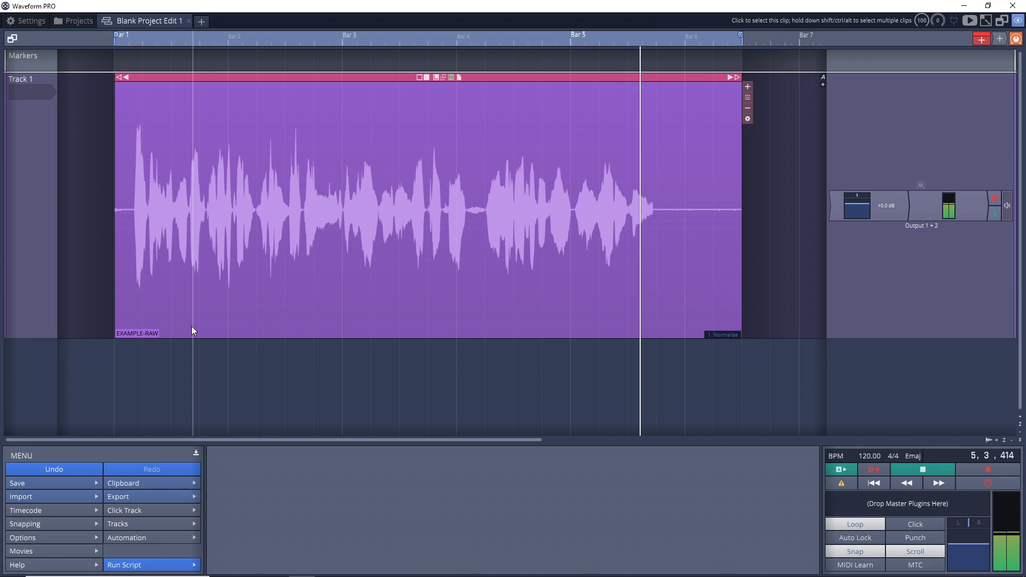
key(space)
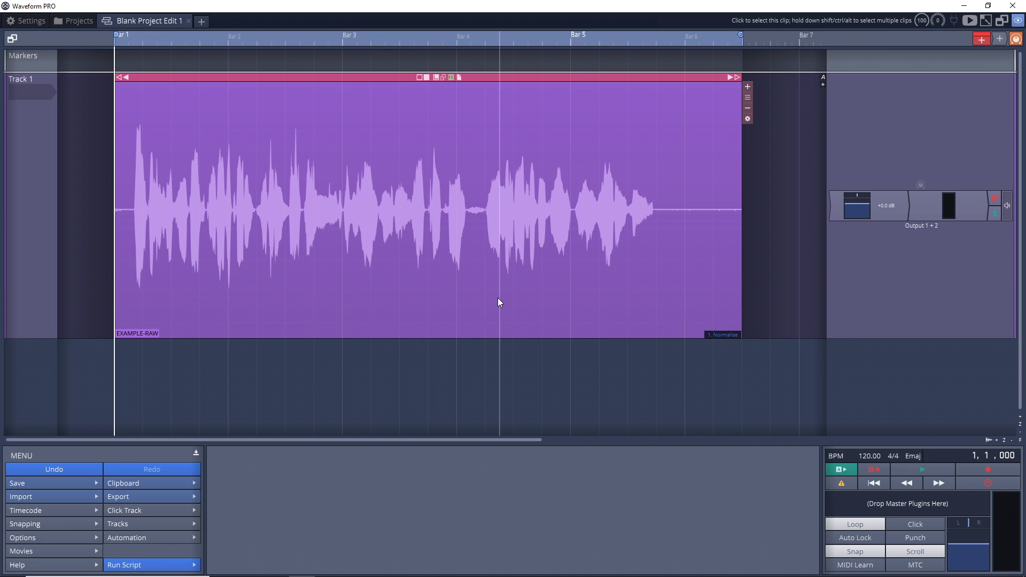
- Insert MCompressor from VstPlugins > MeldaProduction/Dynamics into Track 1's plugin chain
right_click(838, 220)
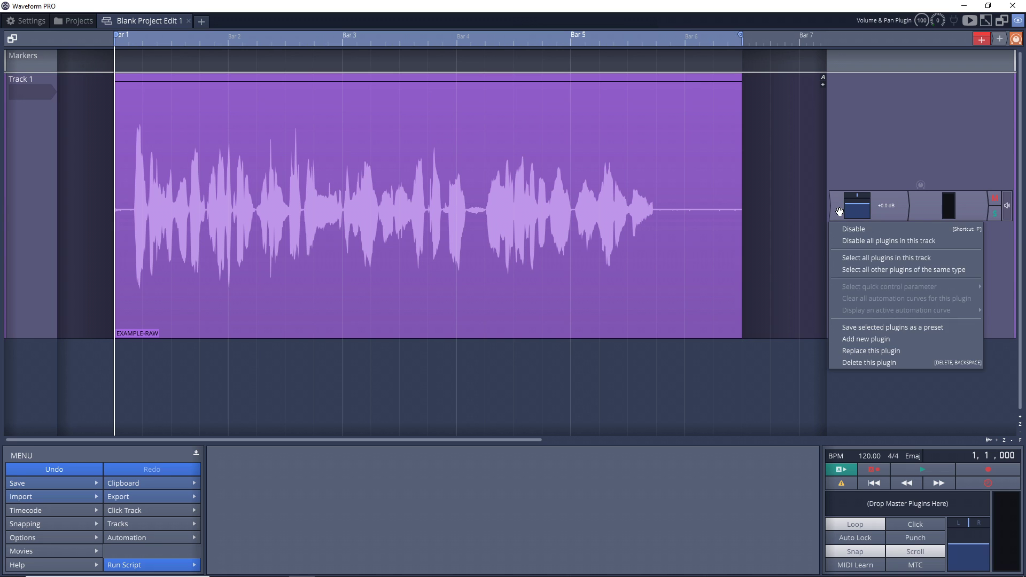
click(875, 341)
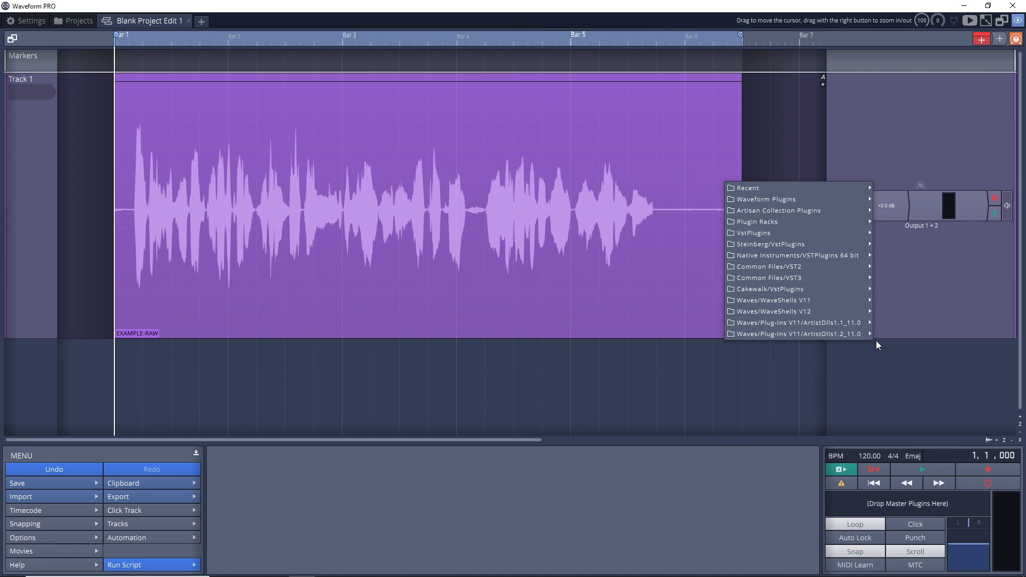
mouse_move(786, 244)
mouse_move(299, 183)
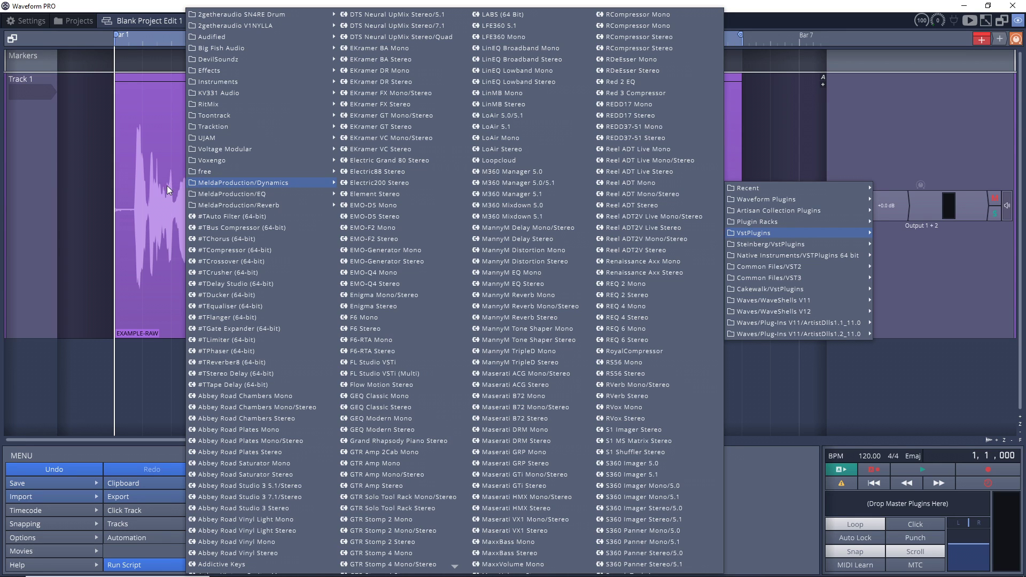
click(167, 185)
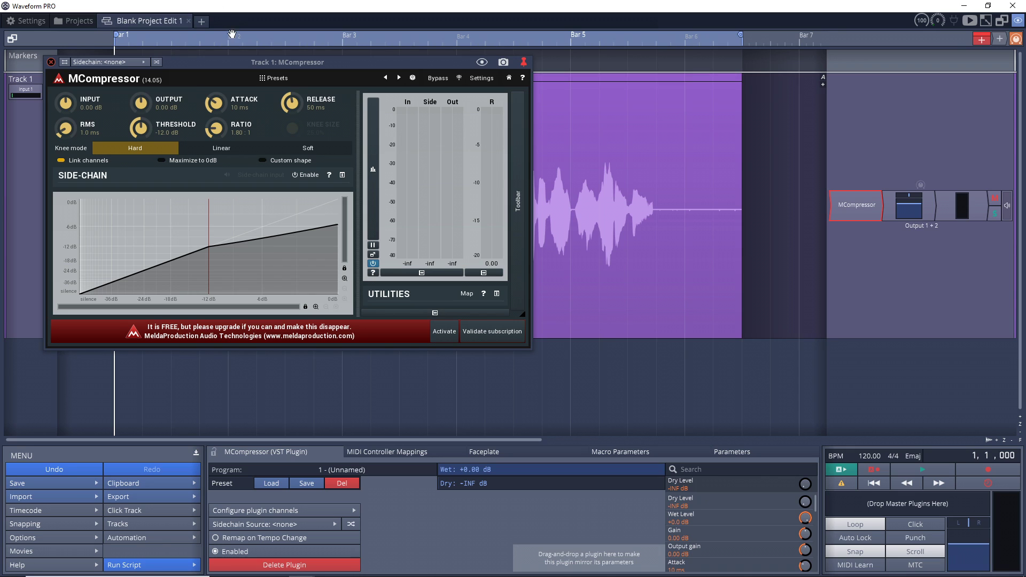
- Load MCompressor's Noise gate preset: -21.8 dB threshold, 3.48:1 ratio, 10 ms attack
drag(232, 62, 386, 118)
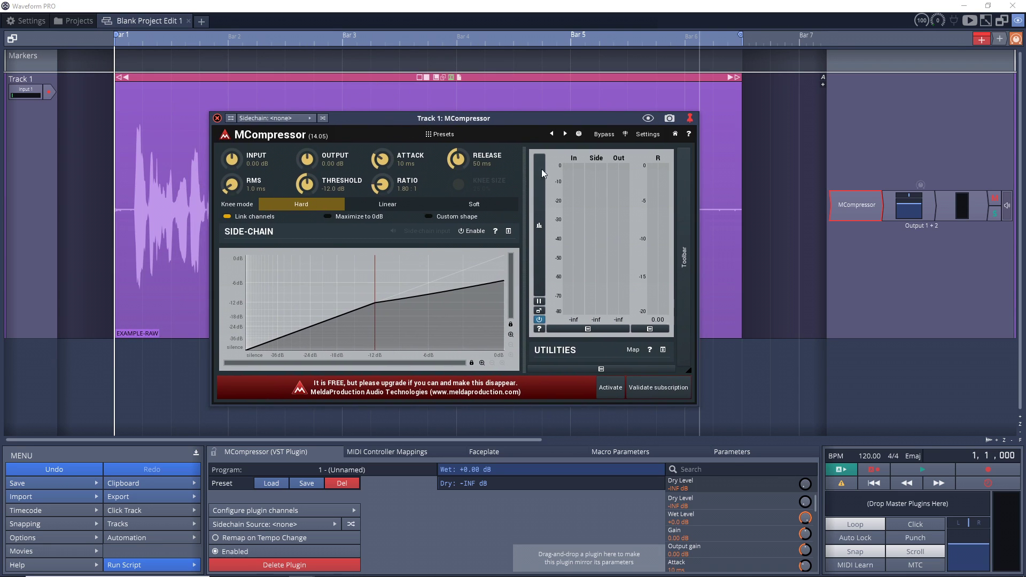
click(448, 136)
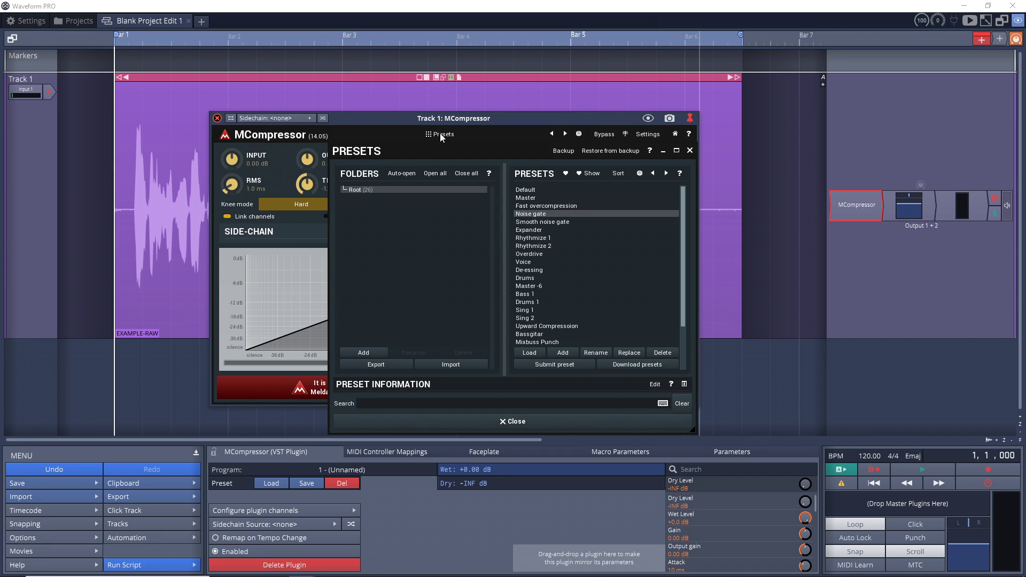
click(532, 214)
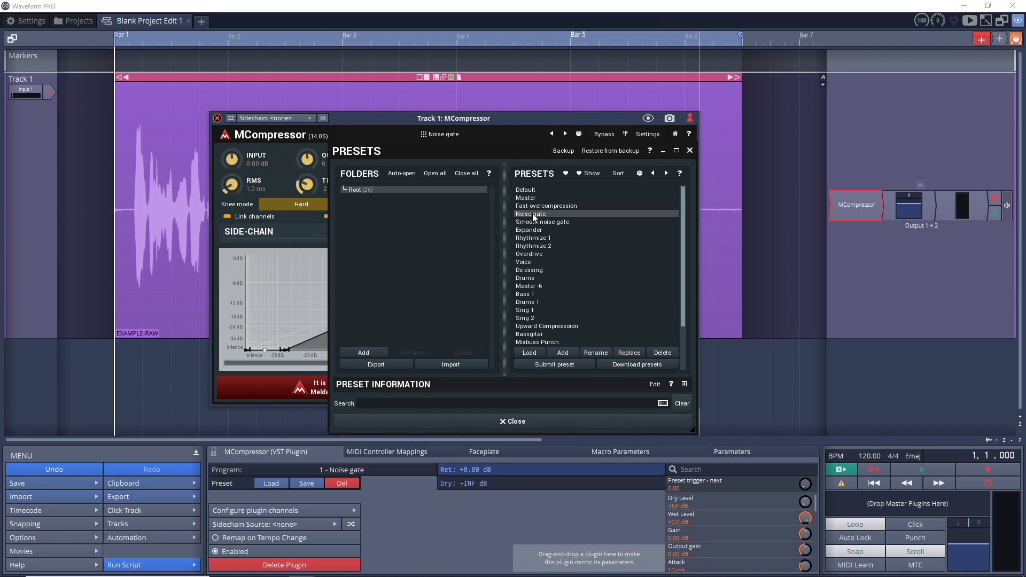
click(493, 423)
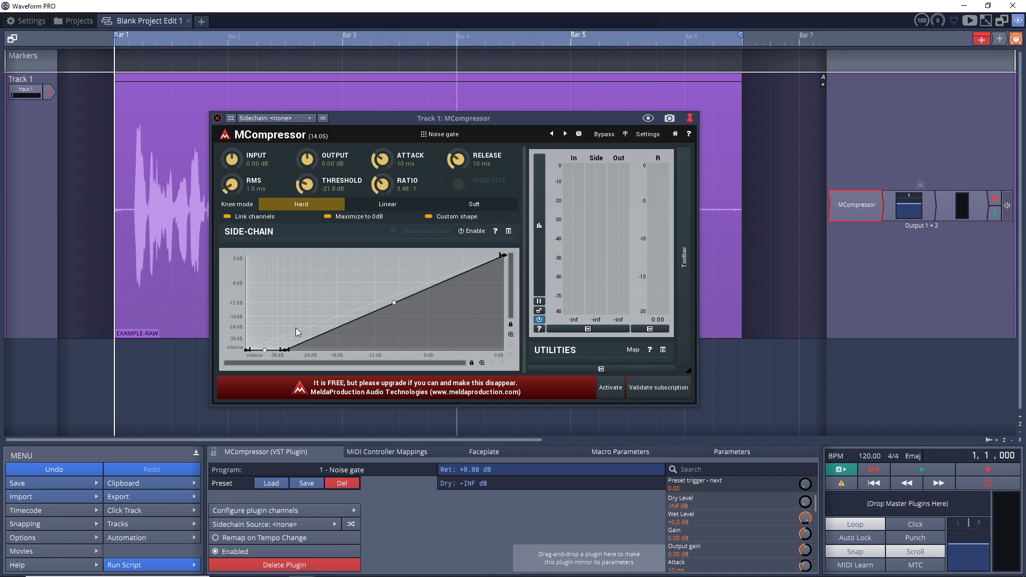
key(space)
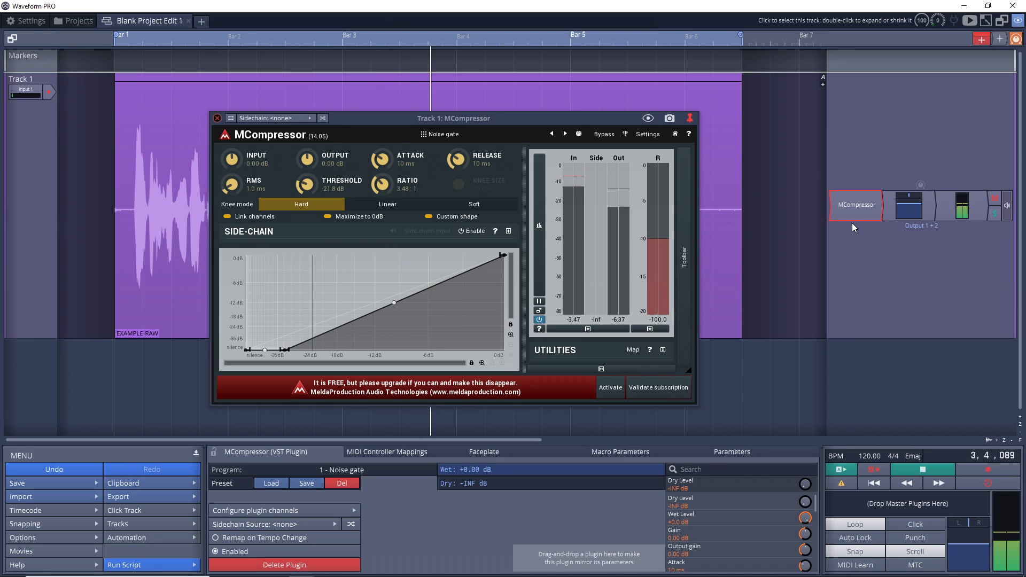
key(space)
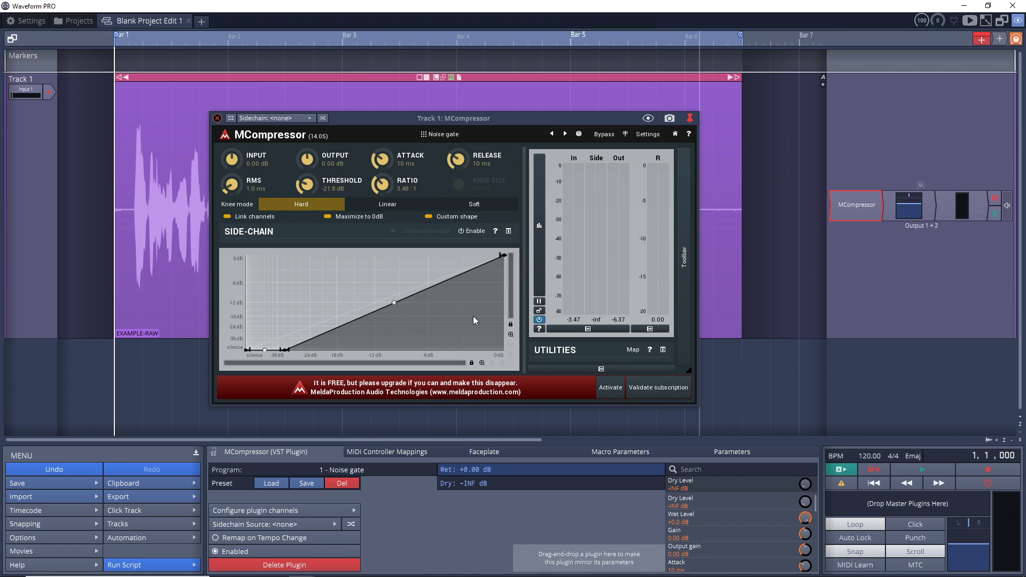
- Drag the gate knee point down to about -42 dB input while auditioning the track
mouse_move(286, 351)
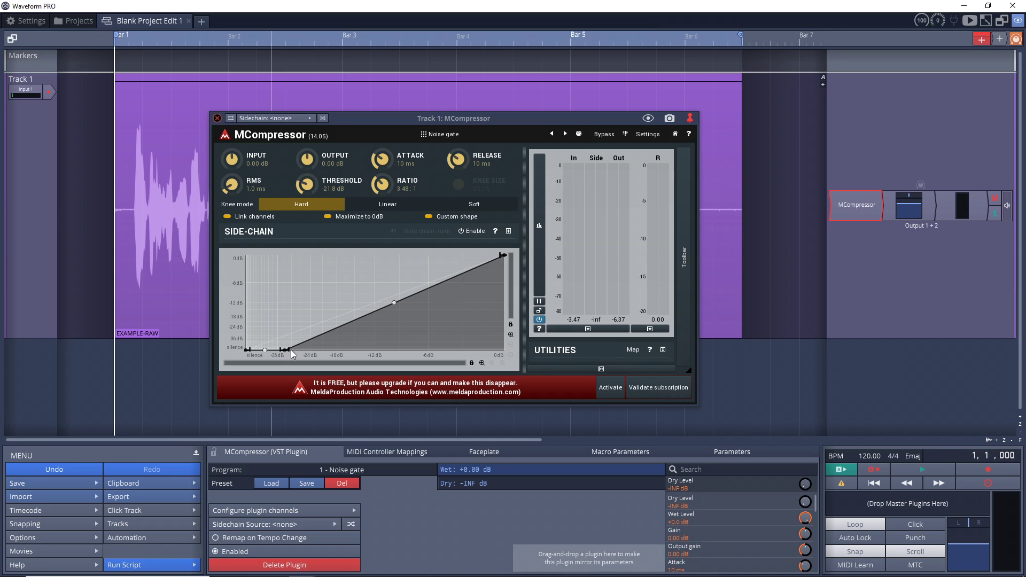
key(space)
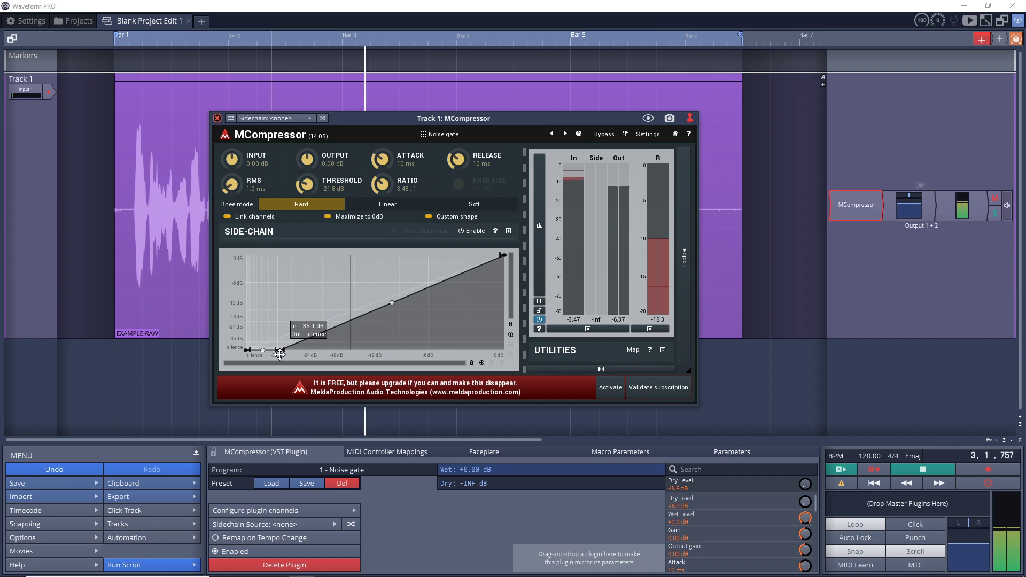
drag(278, 356, 261, 381)
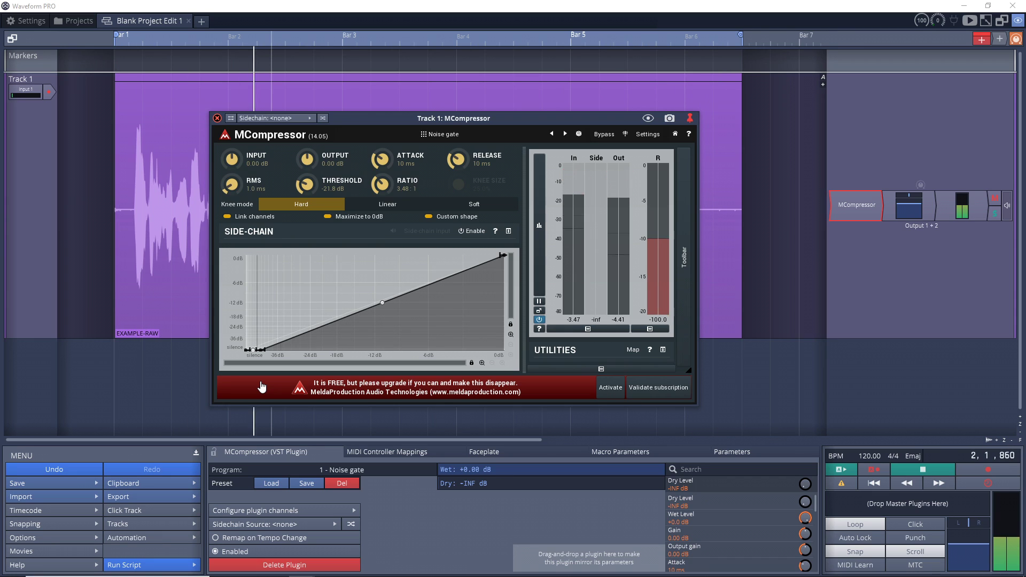
key(space)
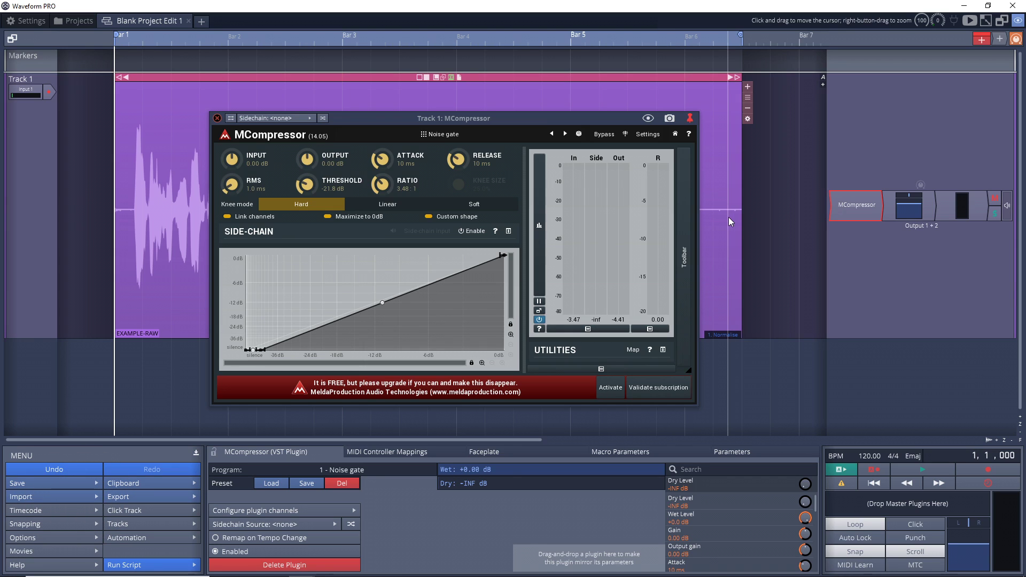
- A/B the gate during playback by bypassing and then re-enabling MCompressor
click(756, 221)
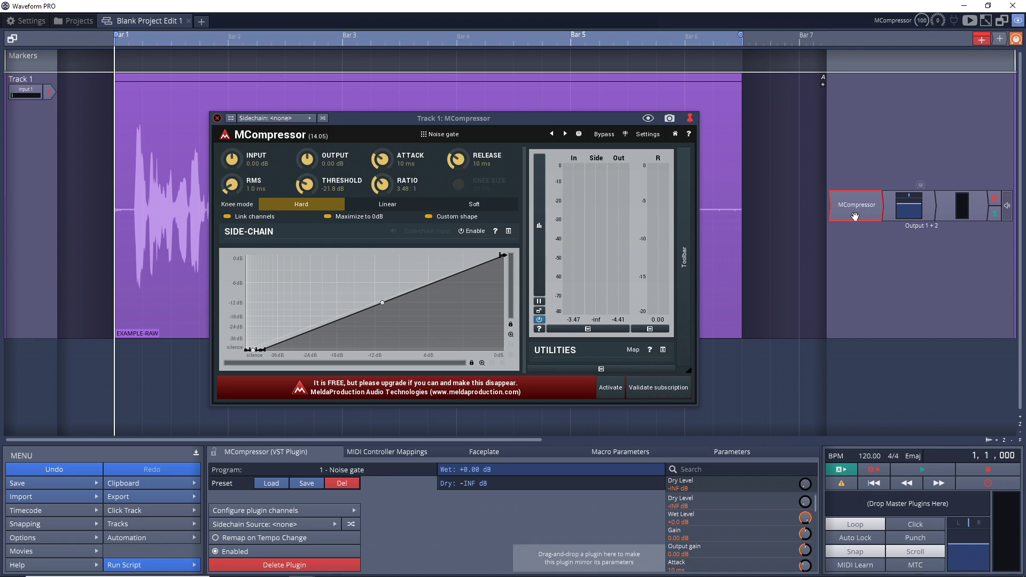
key(space)
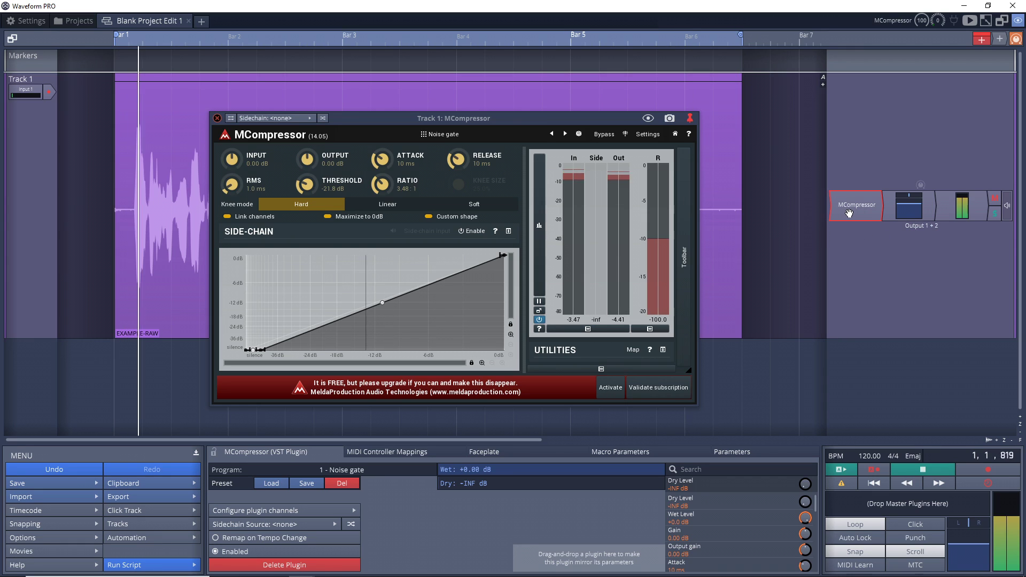
right_click(850, 214)
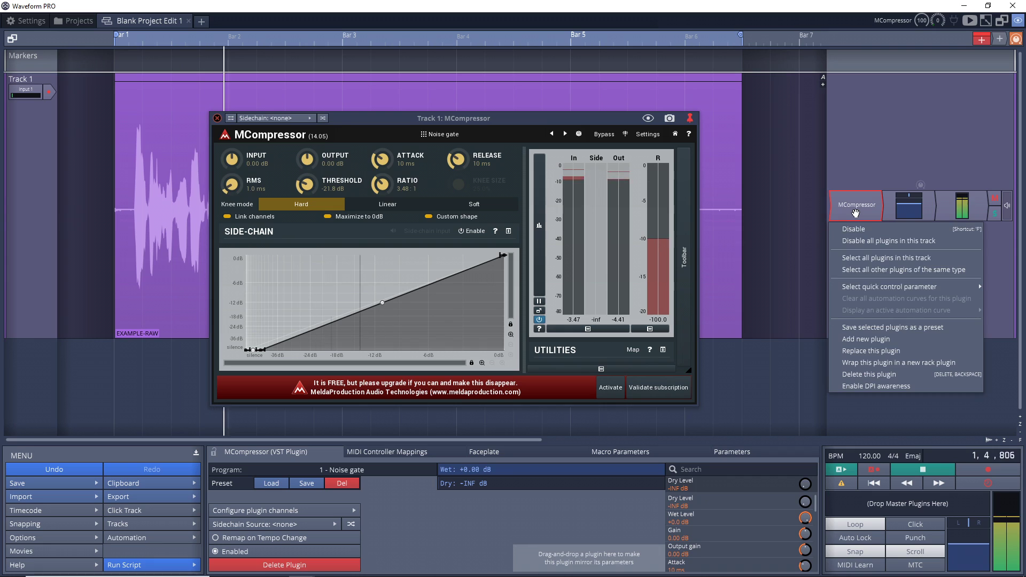
click(881, 229)
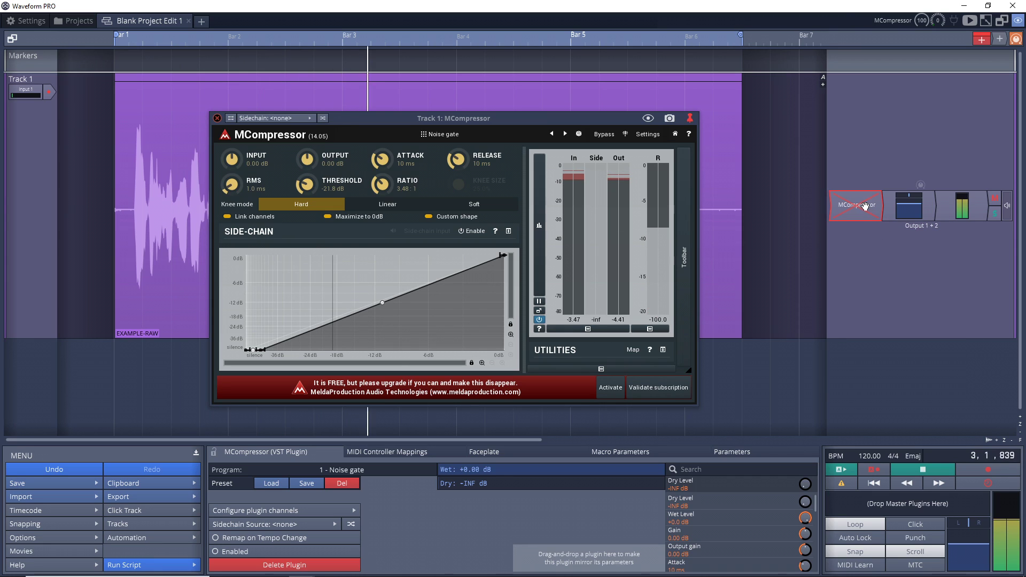
right_click(864, 209)
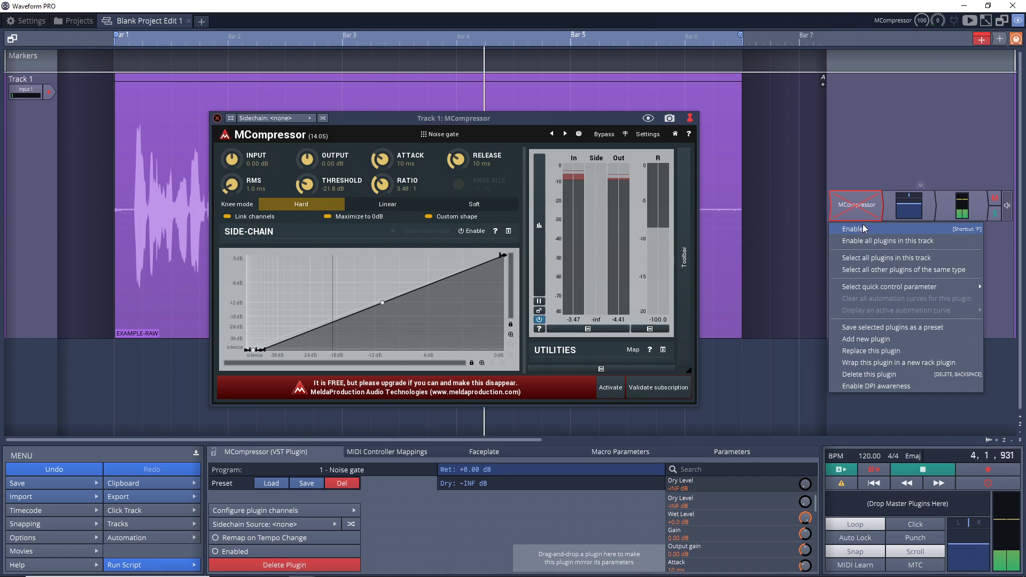
click(863, 231)
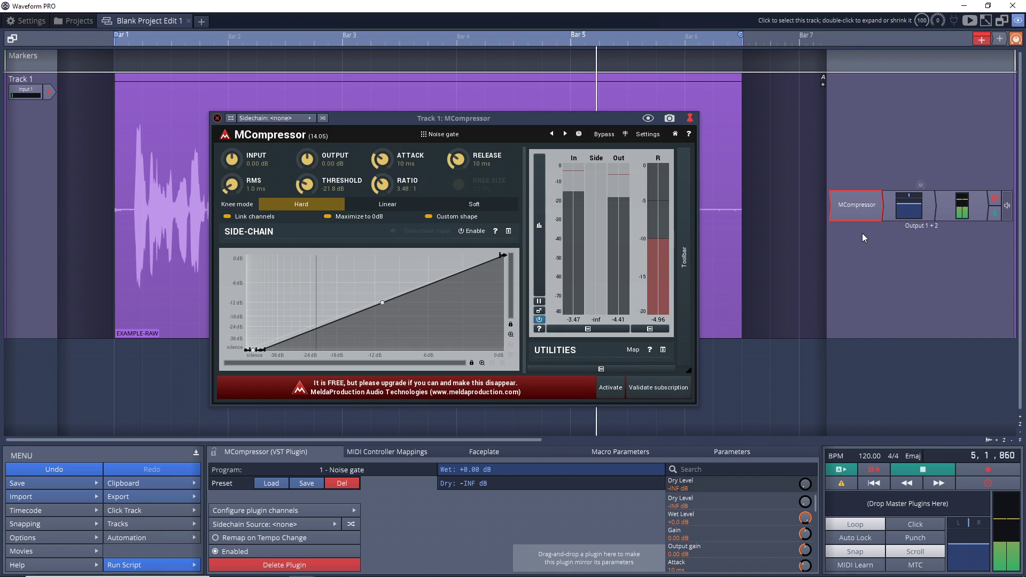
key(space)
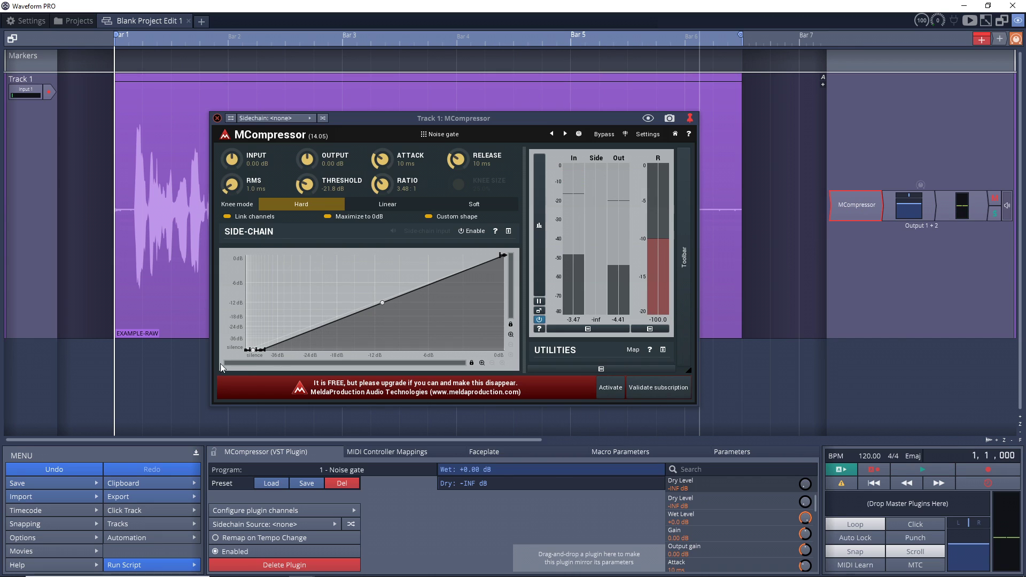
- Nudge the curve's lowest threshold points slightly lower, audition, and close the compressor window
click(261, 351)
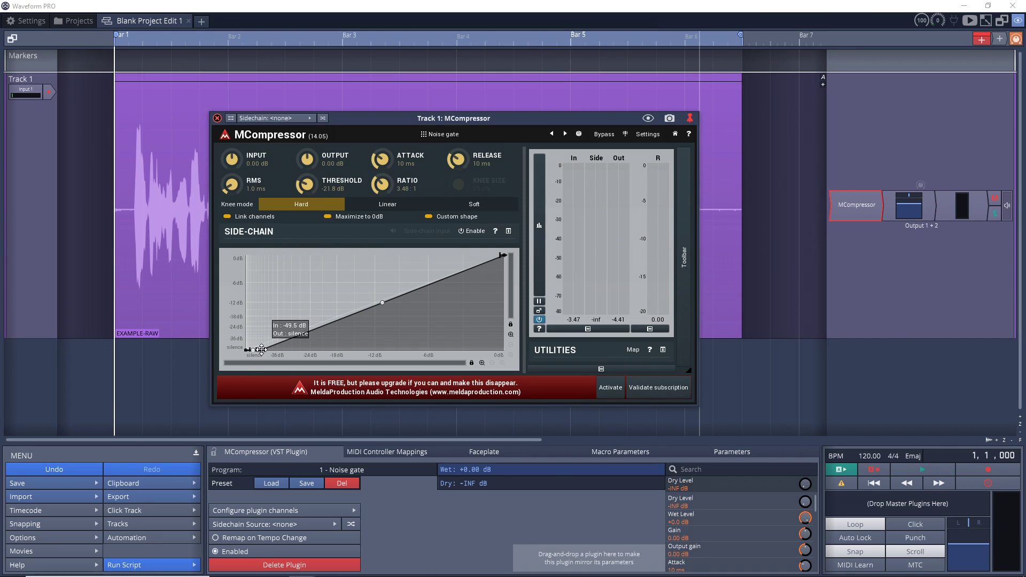
drag(261, 350, 260, 350)
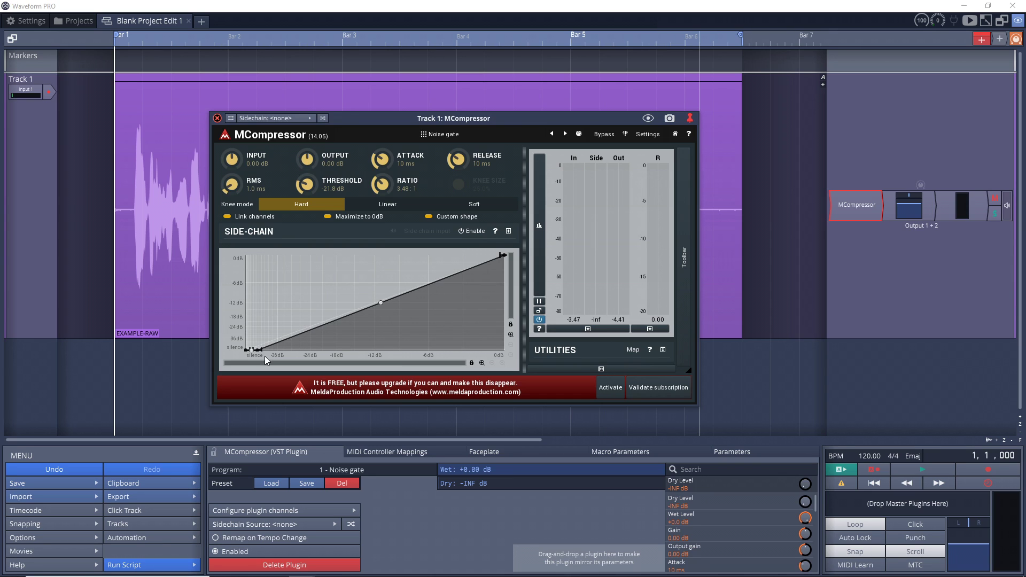
click(562, 8)
key(space)
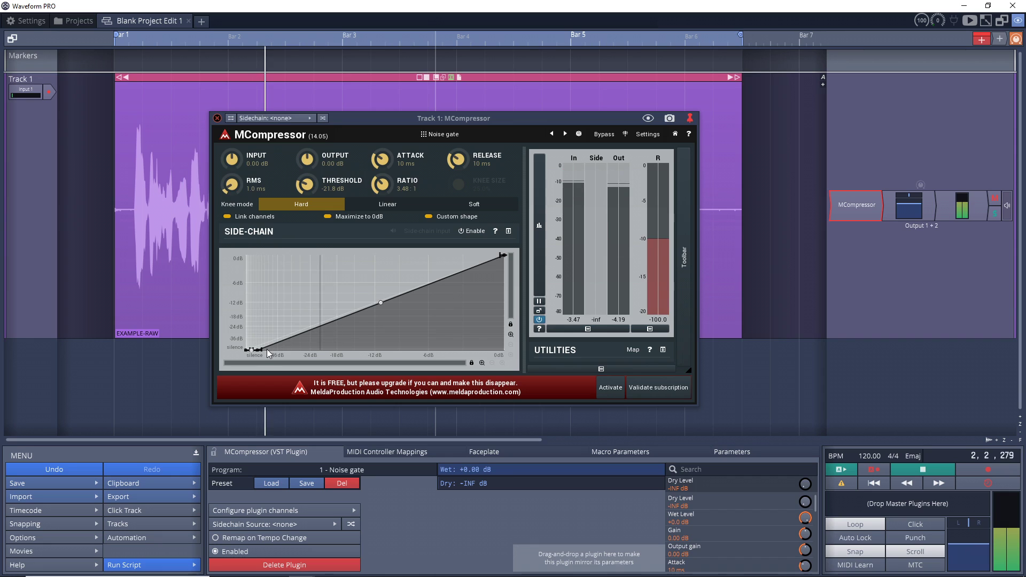
mouse_move(257, 354)
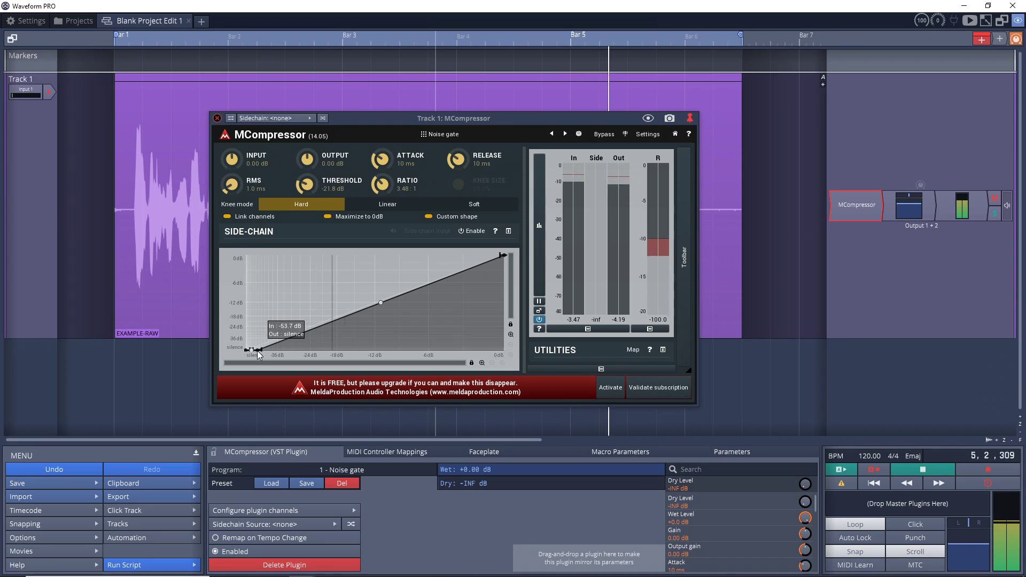
key(space)
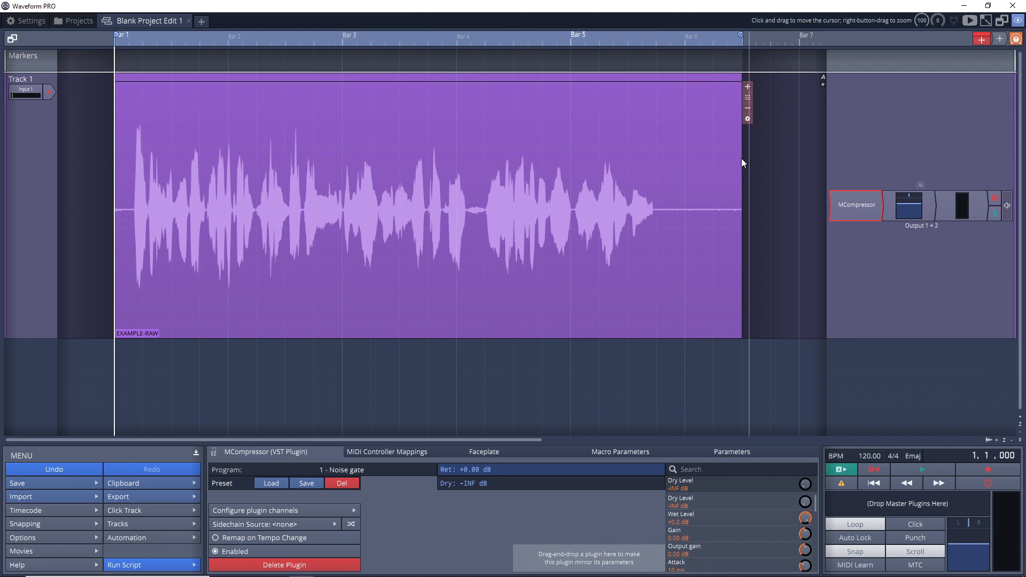
- Reopen MCompressor and raise the curve's middle point up-left into a convex bend during playback
double_click(862, 214)
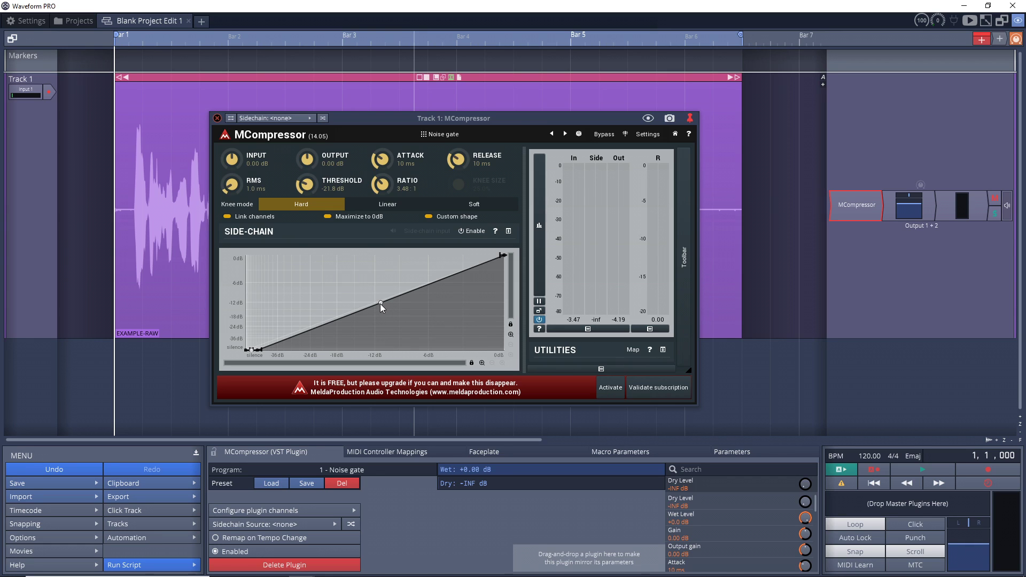
drag(380, 303, 369, 286)
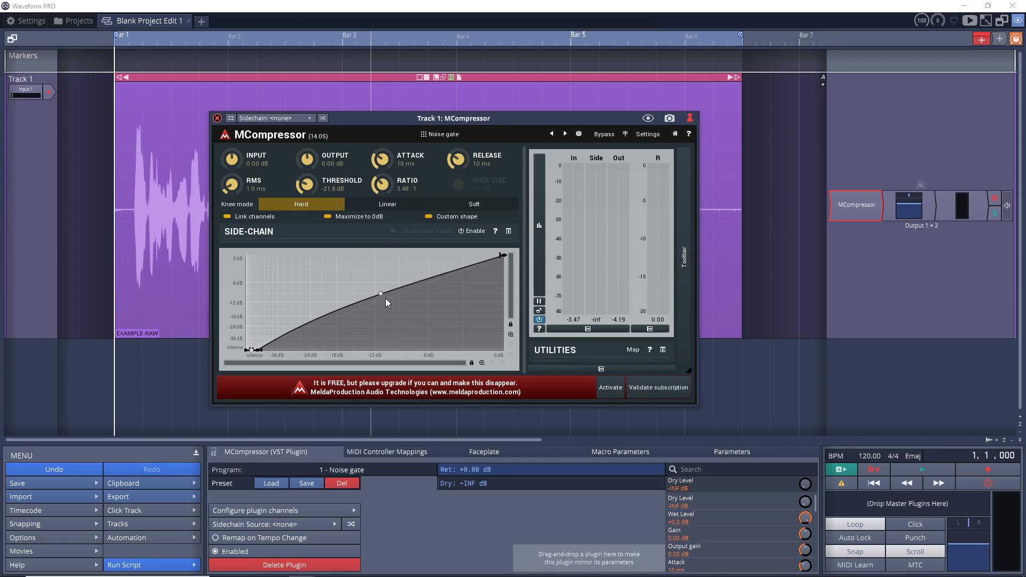
click(325, 6)
key(space)
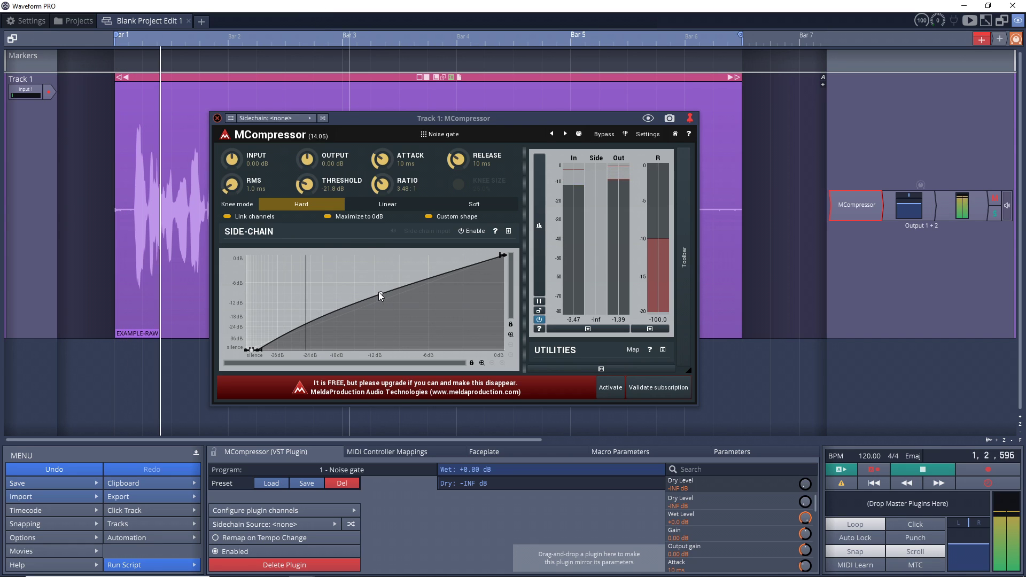
drag(379, 294, 376, 285)
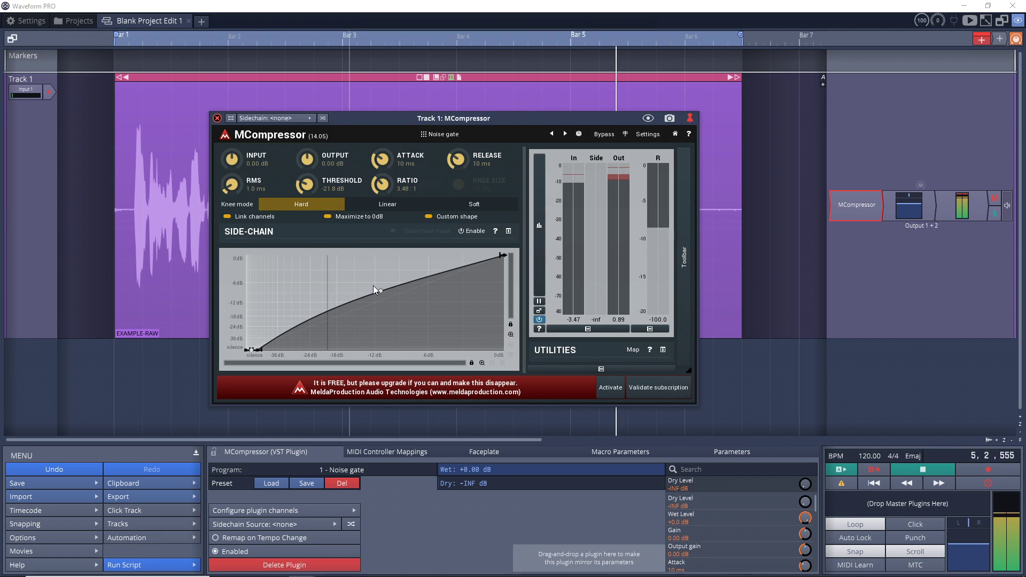
key(space)
click(788, 262)
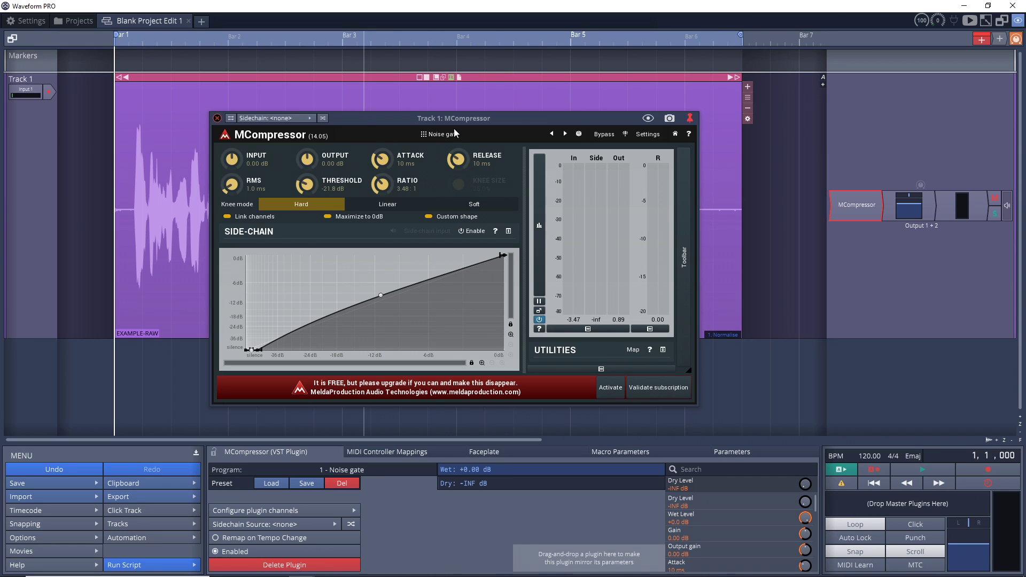
- Save the tuned settings as a new preset named 'MCompressor: Background Remoer'
click(306, 483)
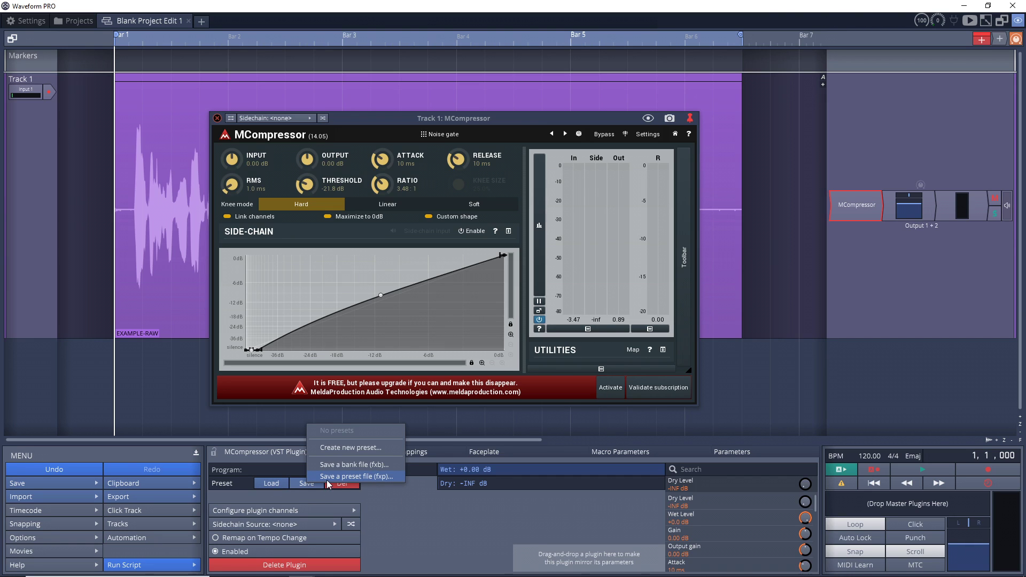
click(355, 447)
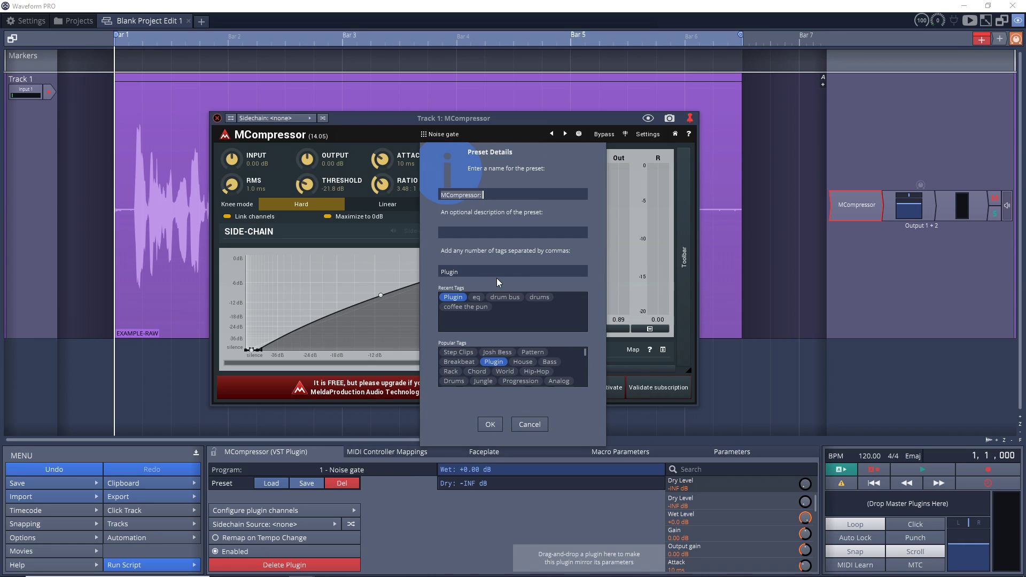
key(End)
text(Backr)
text(o)
key(Return)
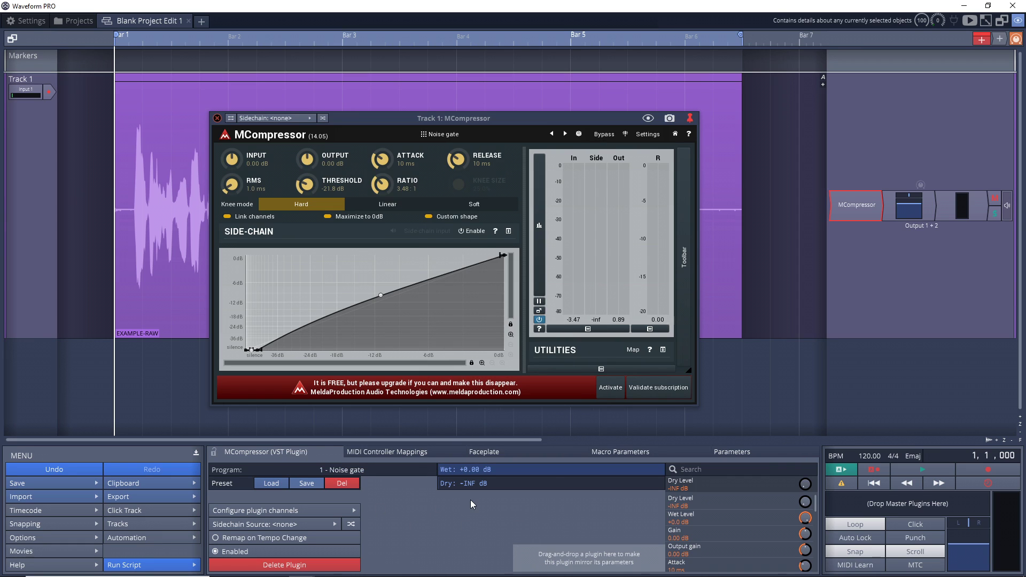
click(455, 136)
- Try the Overdrive preset, then reload 'MCompressor: Background Remoer' to restore the tuned gate
click(529, 254)
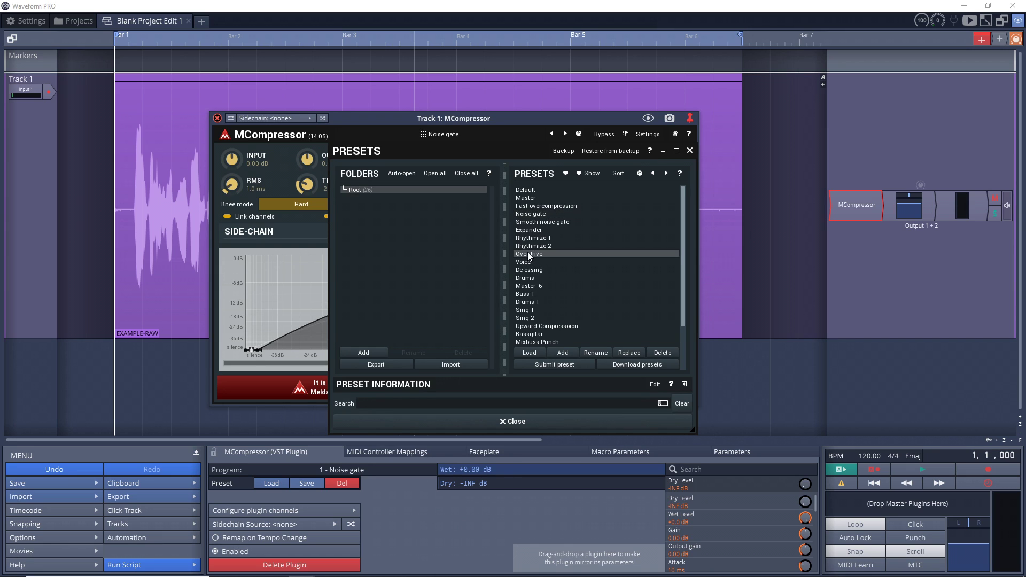
click(511, 422)
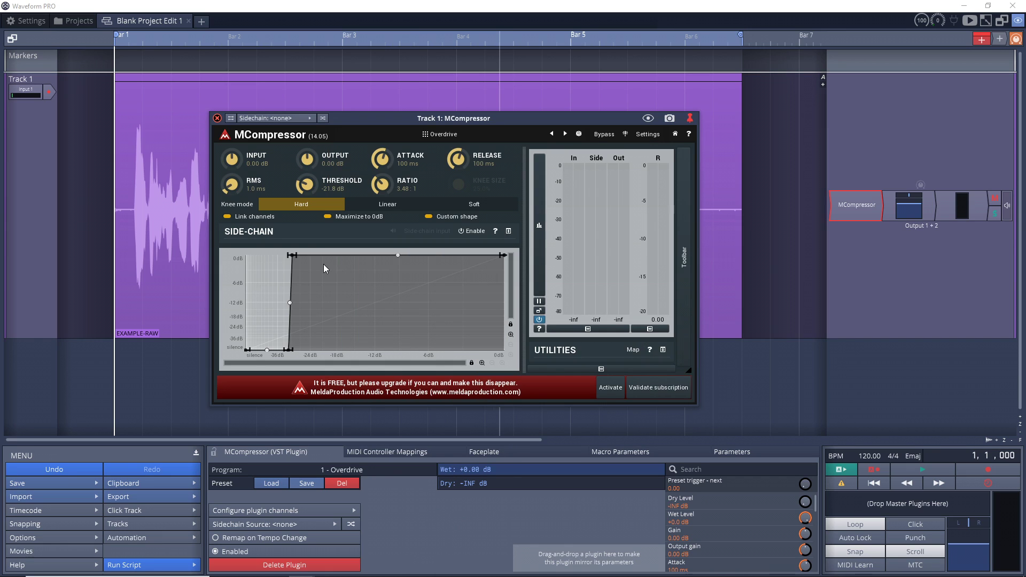
click(273, 484)
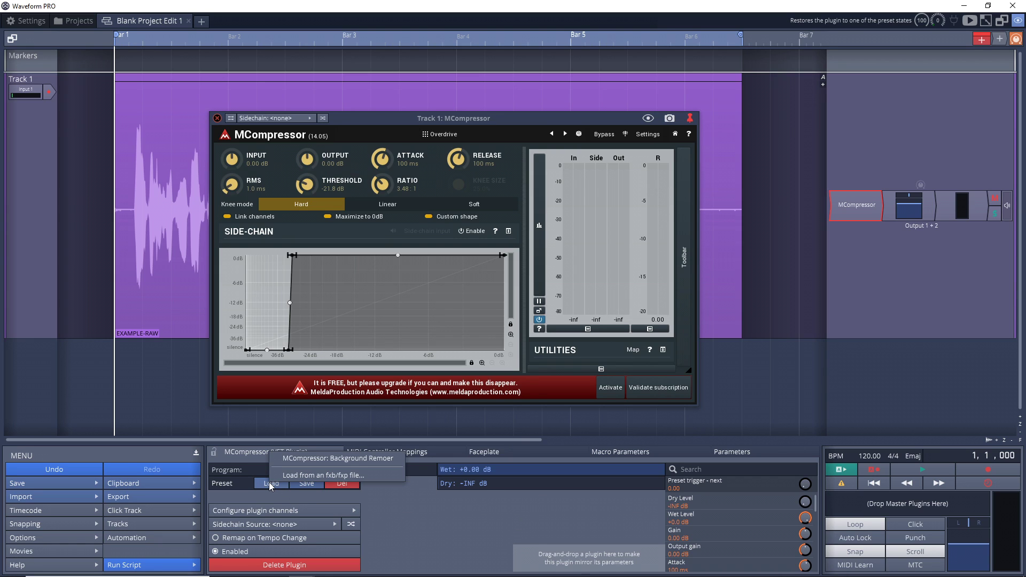
click(321, 460)
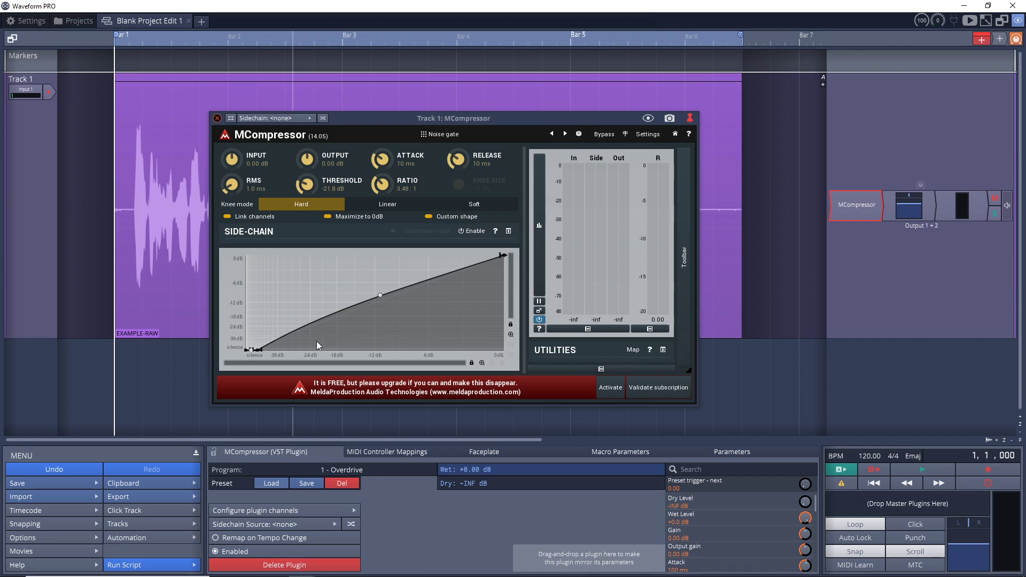